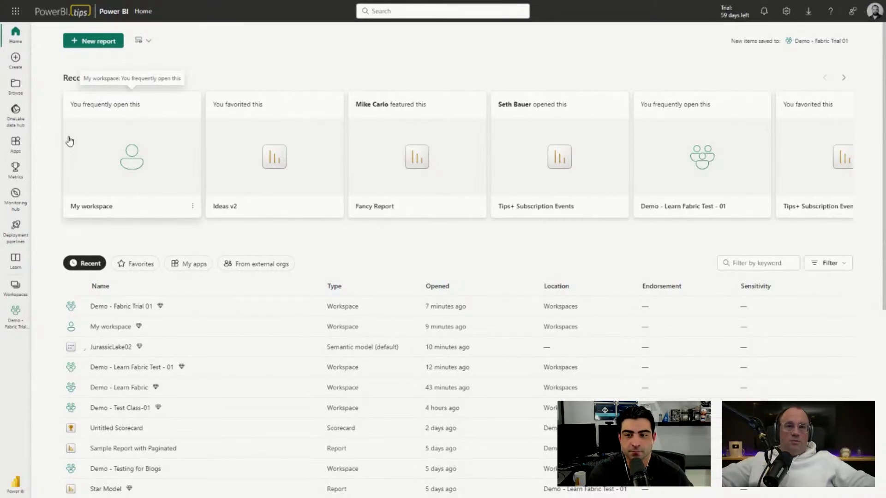
Step: Go to the Demo - Learn Fabric workspace and scroll its item list to TheGreatLake
click(13, 289)
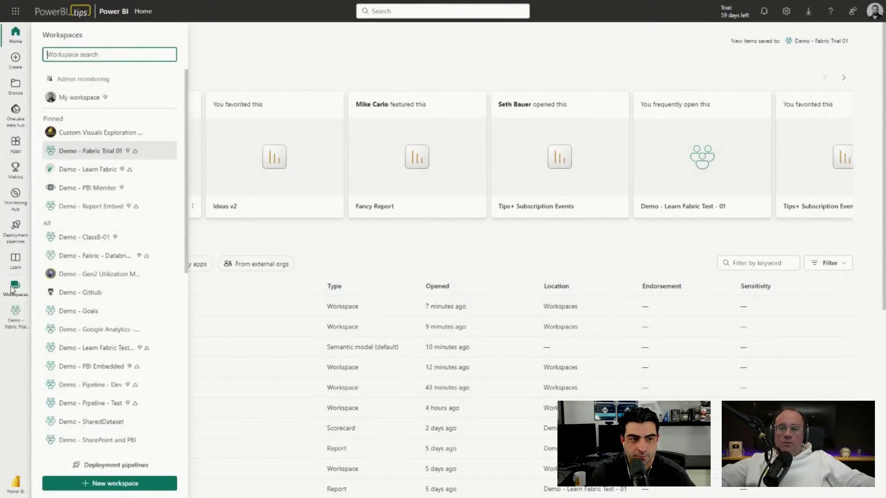
click(99, 176)
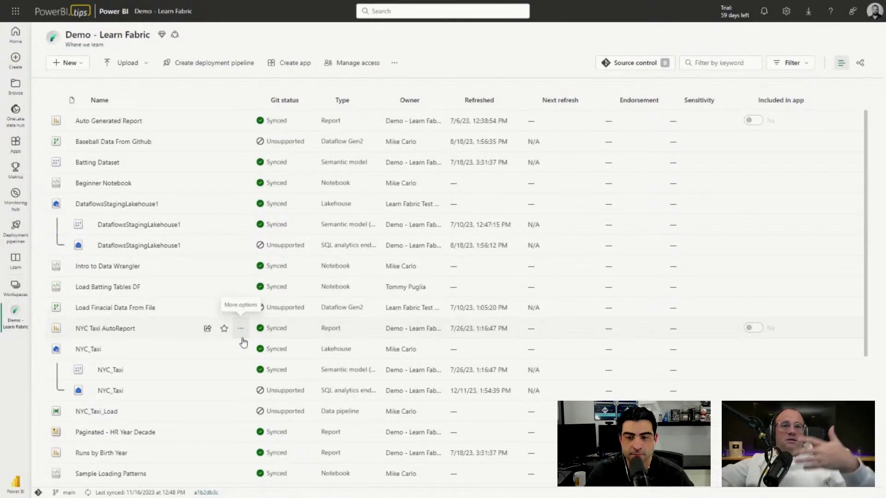
scroll(204, 238, down, 1)
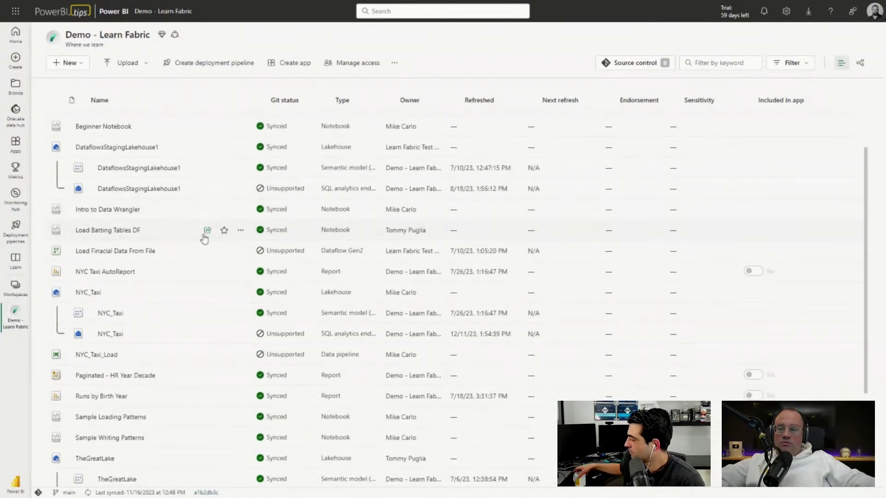
scroll(204, 238, down, 3)
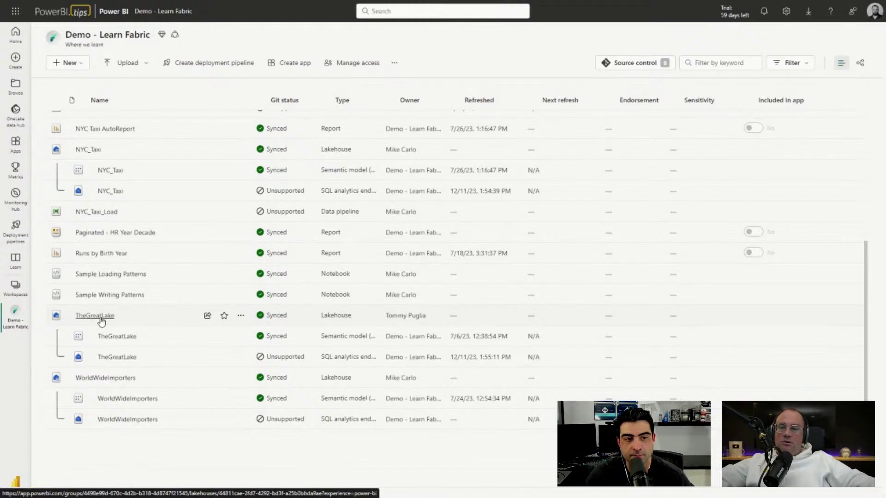
Step: Open TheGreatLake to review its tables, then go back to the Demo - Learn Fabric workspace
click(96, 316)
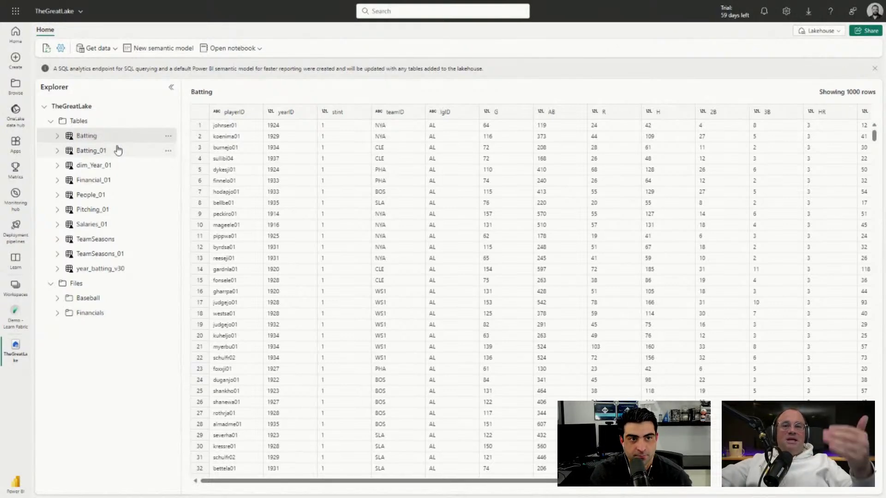
click(74, 14)
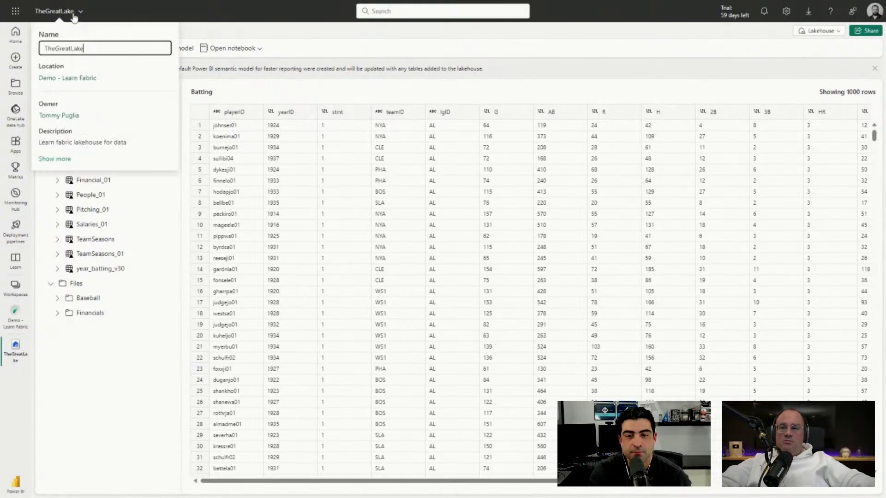
click(79, 82)
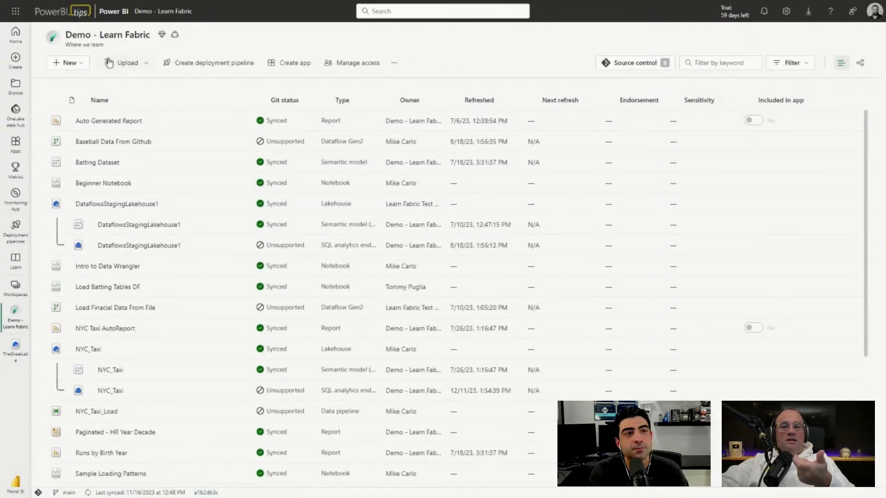
Step: Start a new workspace named 'Demo - Learn Fabric - 02', keeping Trial license mode under Advanced
click(17, 286)
click(110, 483)
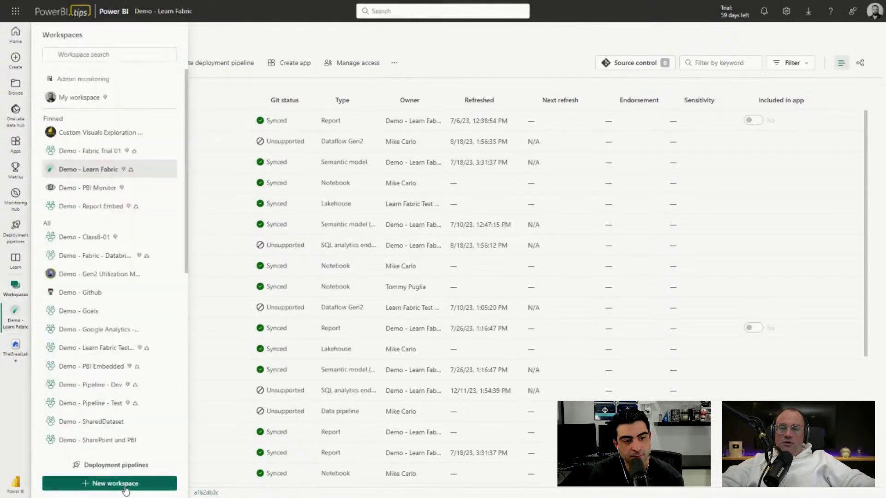
click(662, 67)
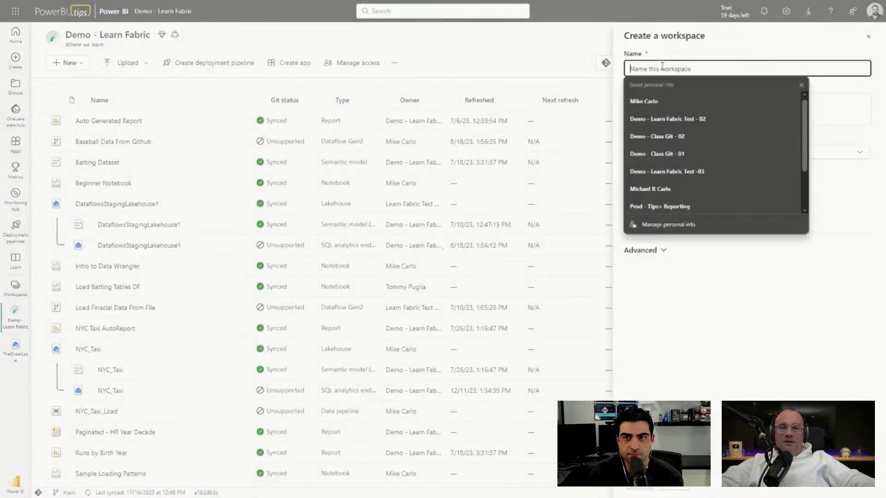
text(Demo)
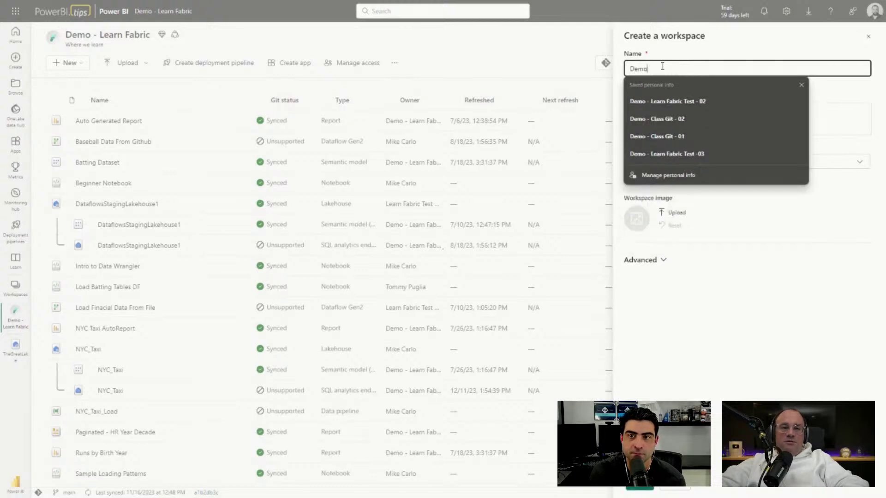
text( - Learn )
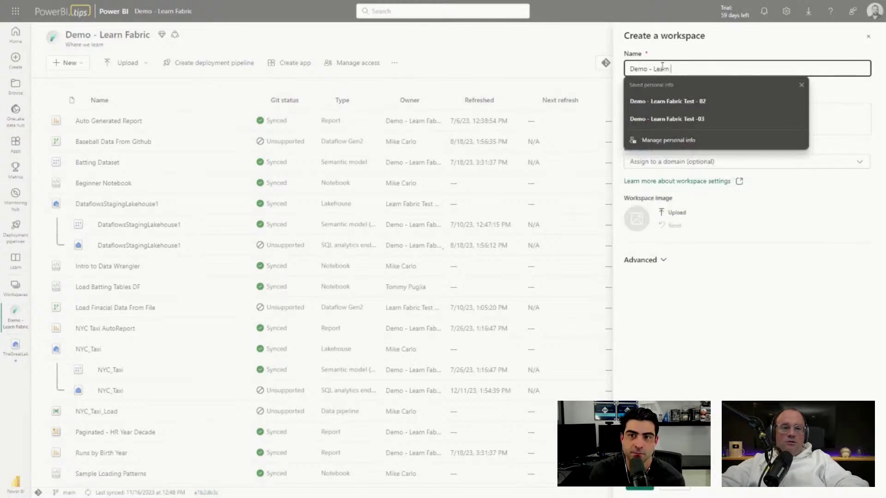
text(Fabric - )
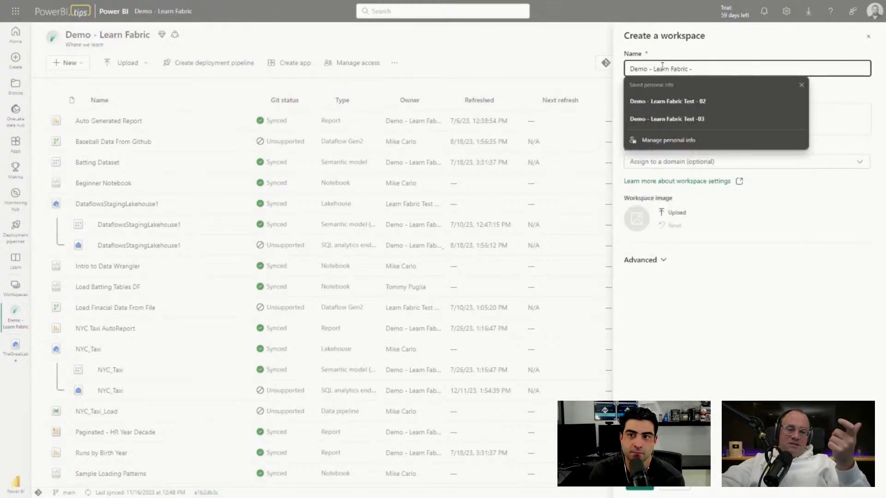
text(02)
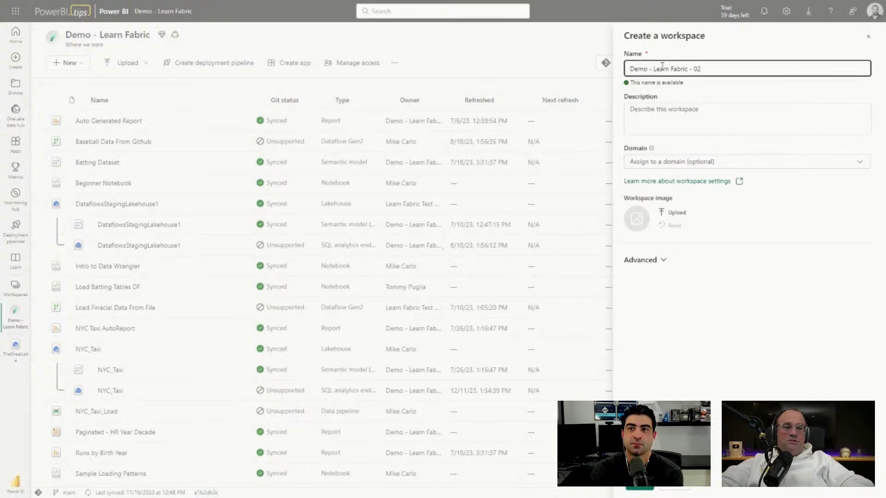
click(654, 262)
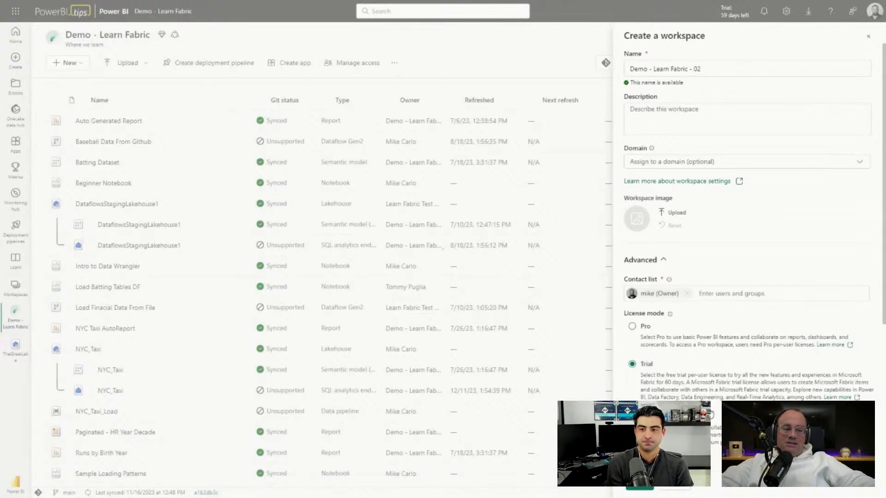
scroll(748, 240, down, 6)
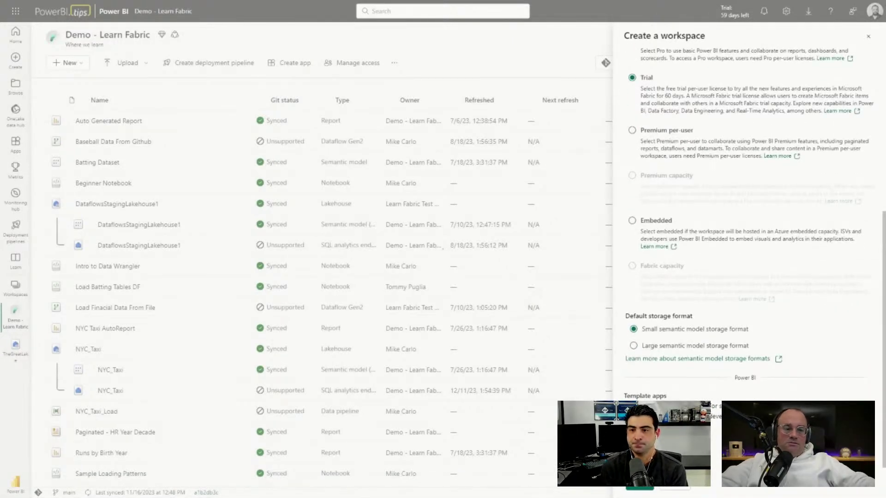
Step: Apply the new Demo - Learn Fabric - 02 workspace and bring up the Fabric experience list
click(643, 488)
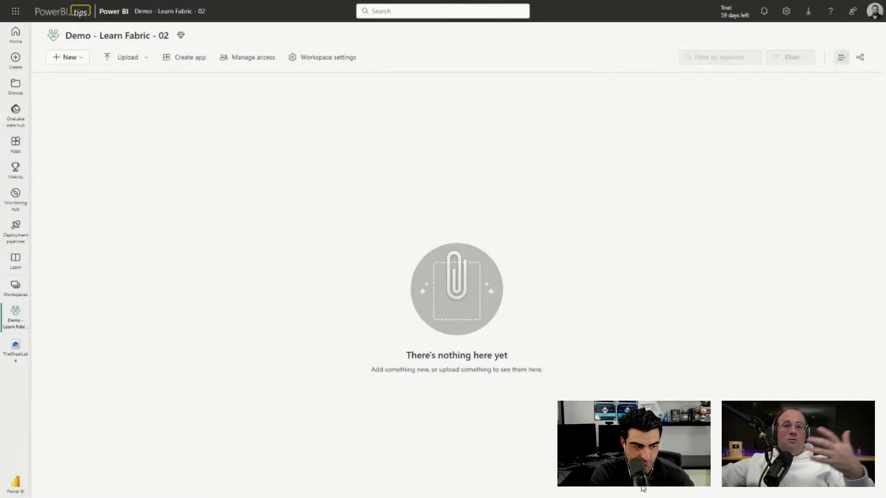
click(15, 485)
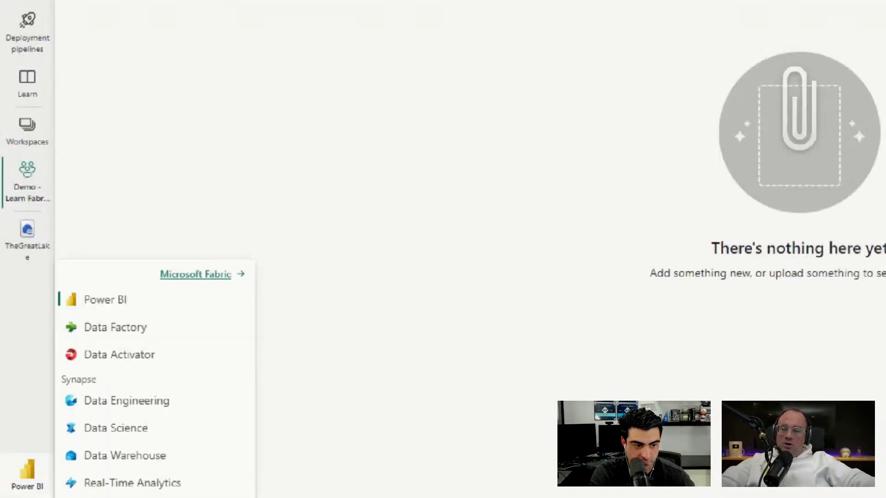
drag(37, 379, 185, 418)
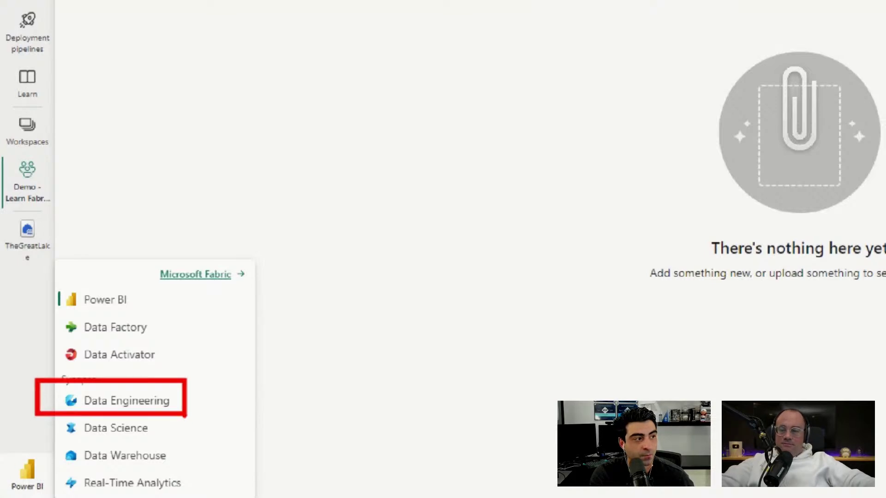
Step: Switch to Data Engineering and create a lakehouse named TheGreatLake02
click(121, 406)
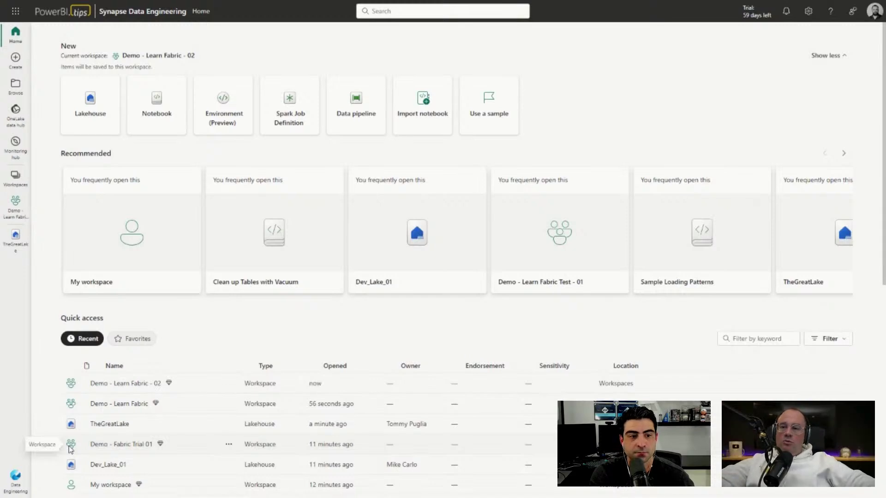
click(89, 111)
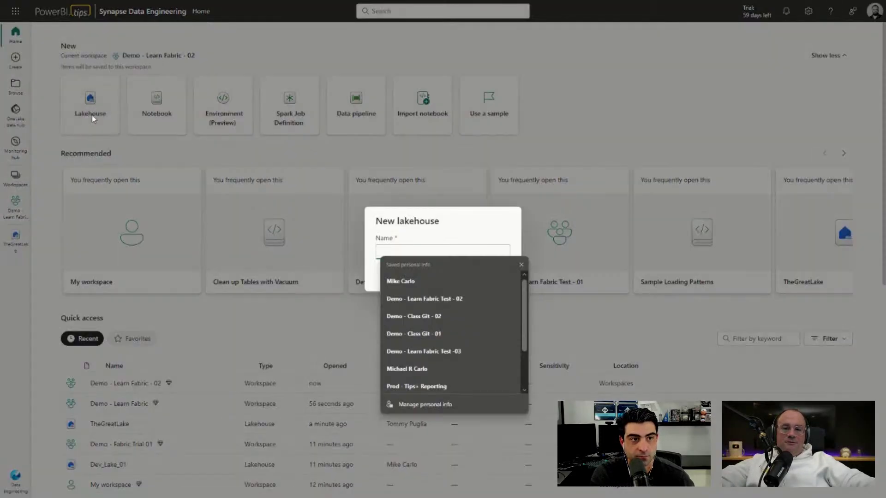
click(396, 253)
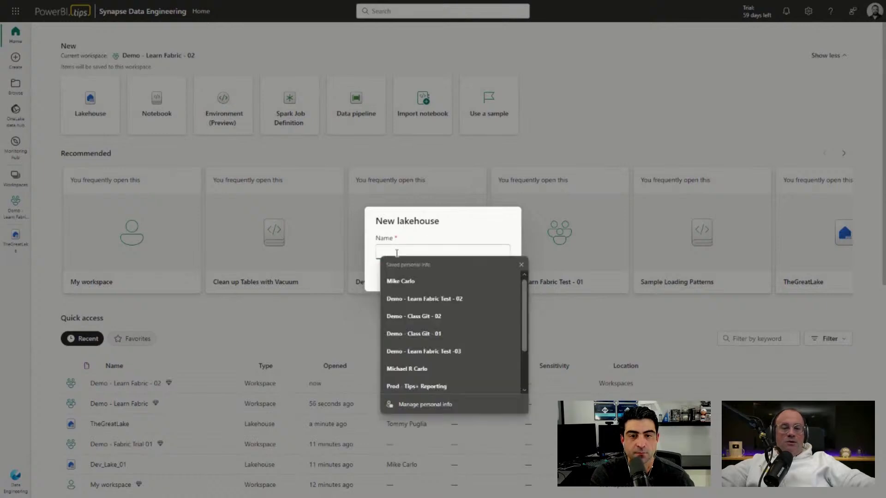
text(Th)
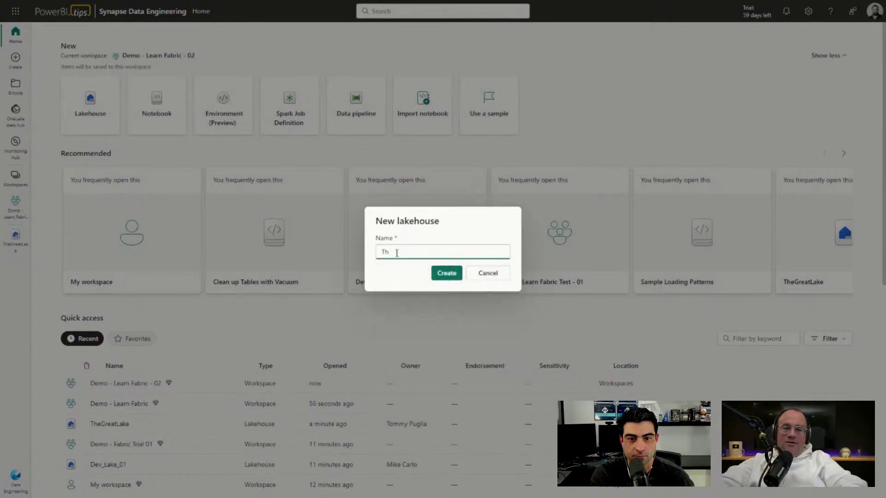
text(eGreatL)
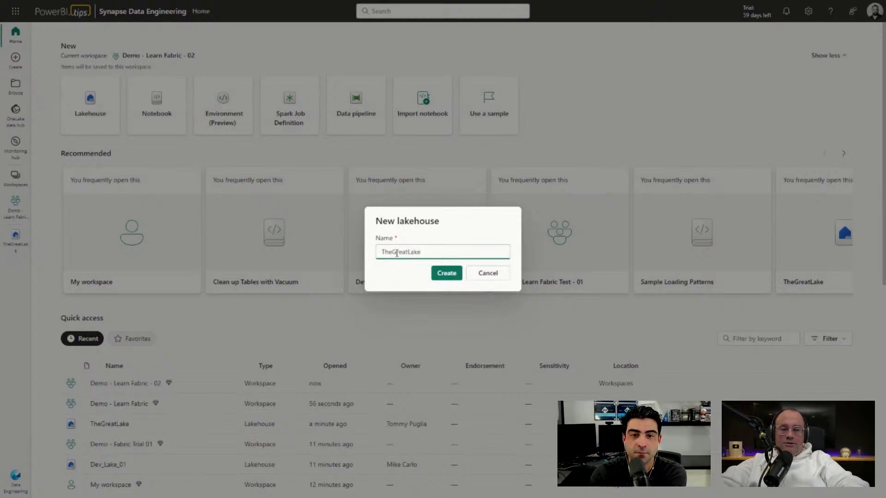
text(ake02)
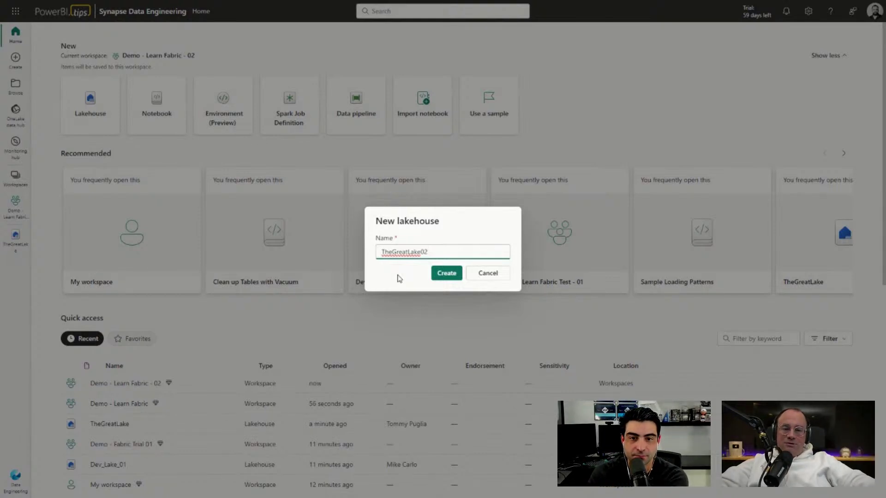
click(450, 274)
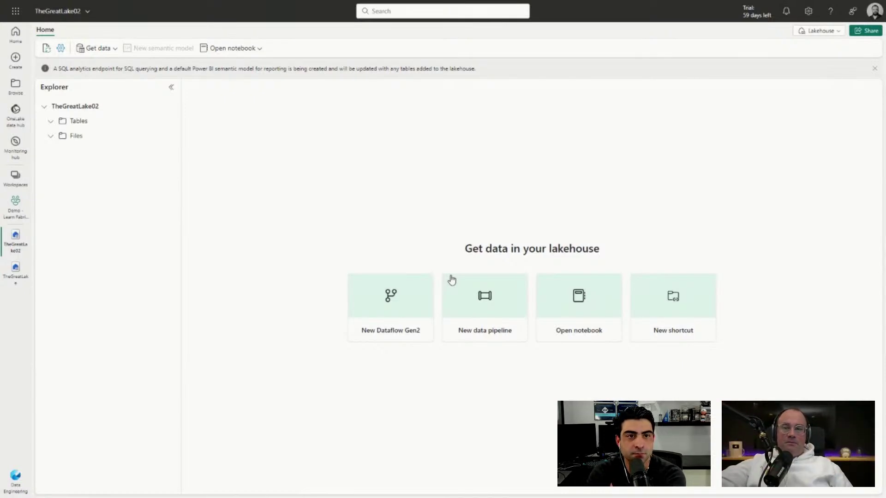
Step: Bring up the more-options menu for TheGreatLake02's Tables folder in the Explorer
mouse_move(163, 127)
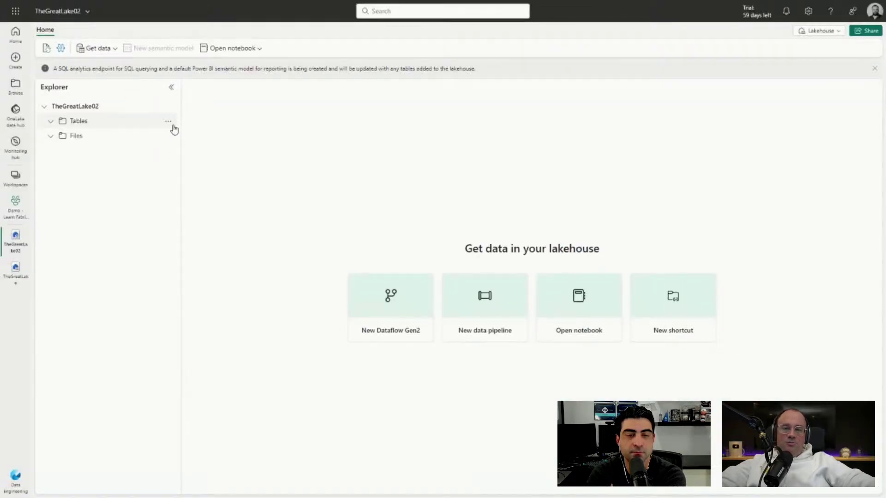
click(169, 124)
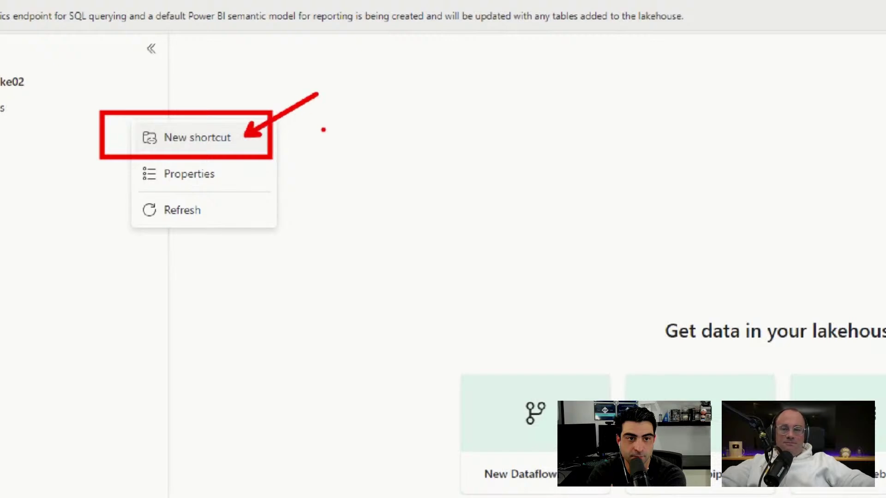
click(168, 122)
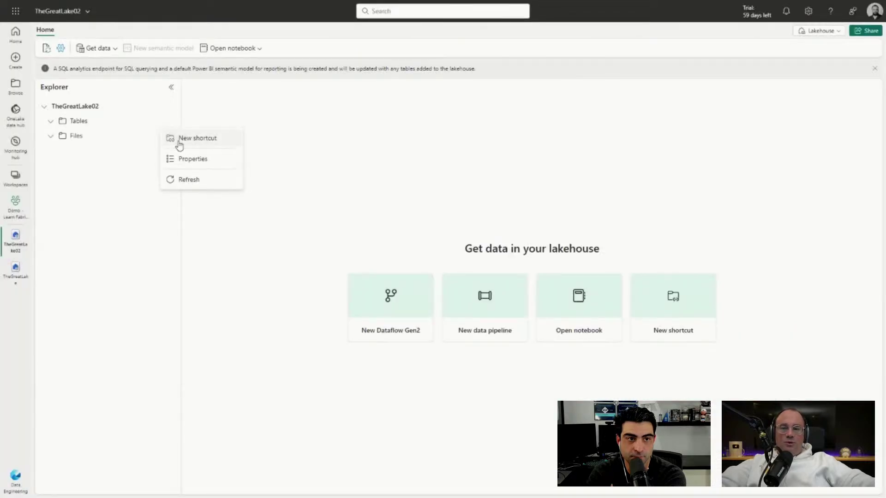
Step: Choose New shortcut from the Tables menu to open the New shortcut dialog
click(180, 142)
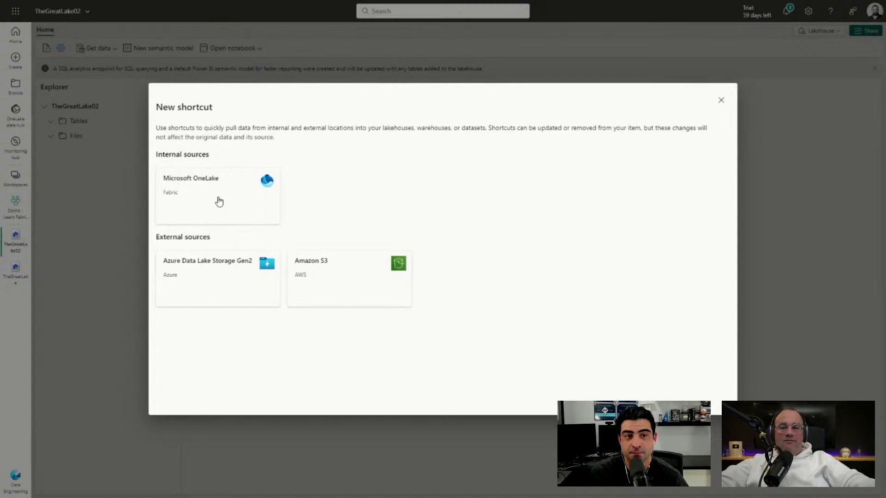
Step: Pick Microsoft OneLake as the source and select the TheGreatLake lakehouse
click(218, 202)
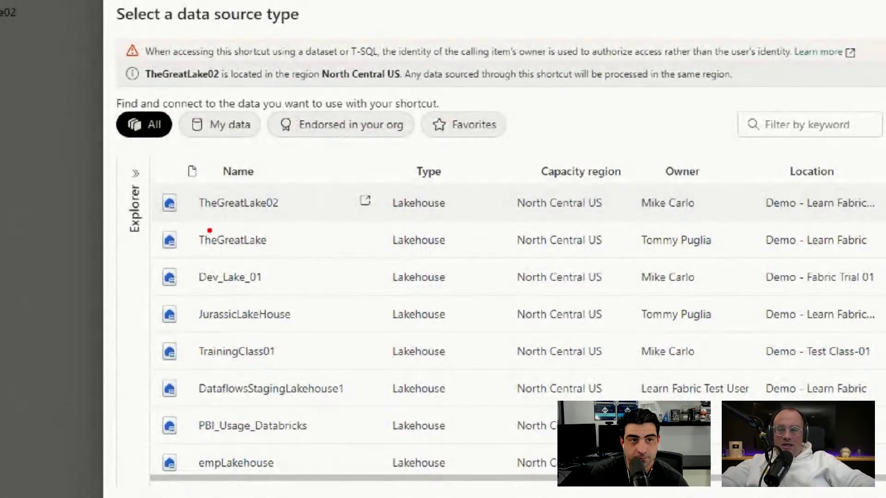
drag(150, 225, 298, 257)
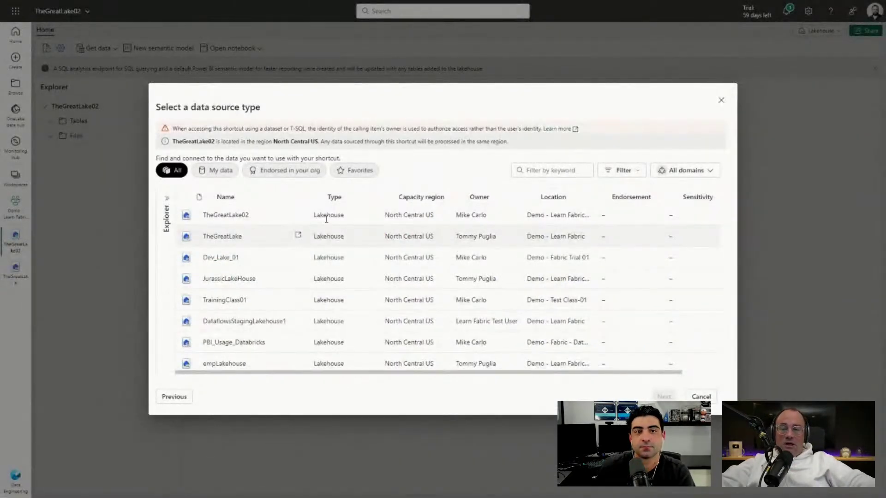
click(212, 239)
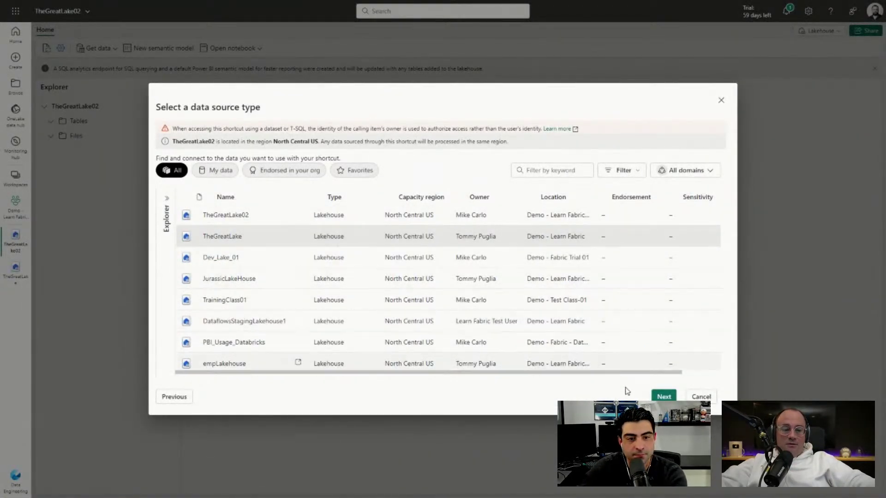
click(664, 397)
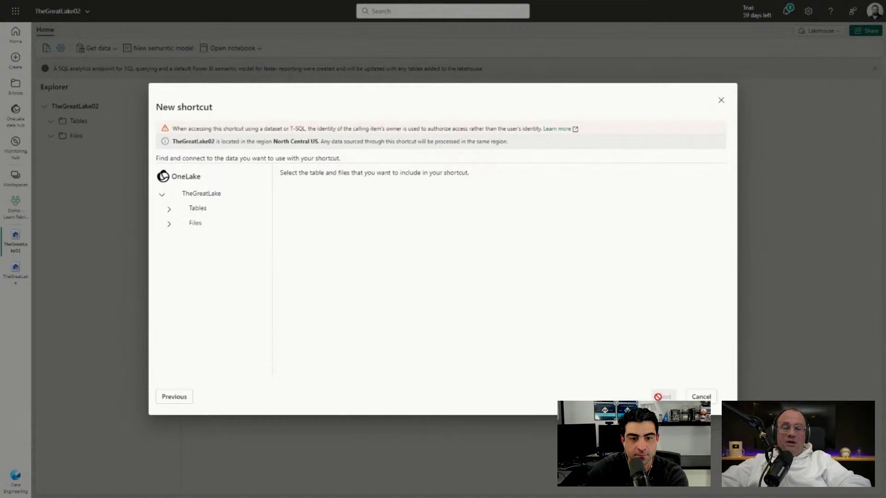
Step: Tick year_batting_v30, TeamSeasons, Financial_01 and Batting_01 under TheGreatLake's Tables
click(169, 211)
scroll(228, 267, down, 1)
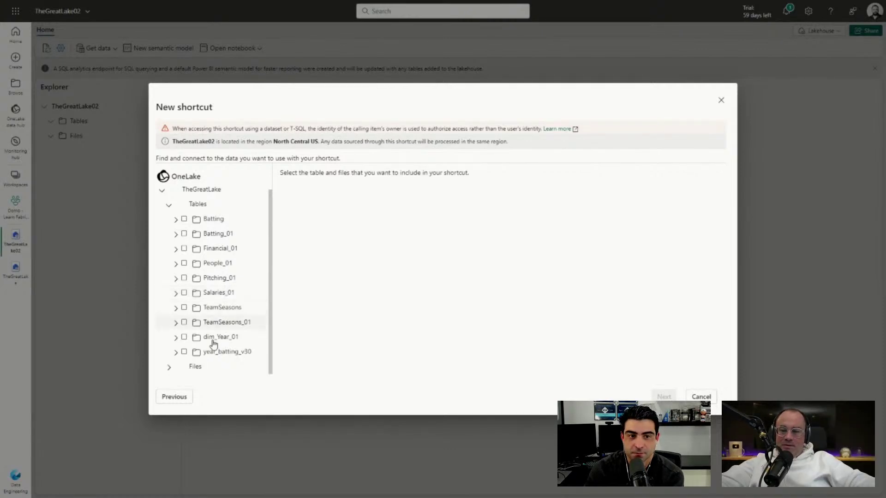
click(185, 353)
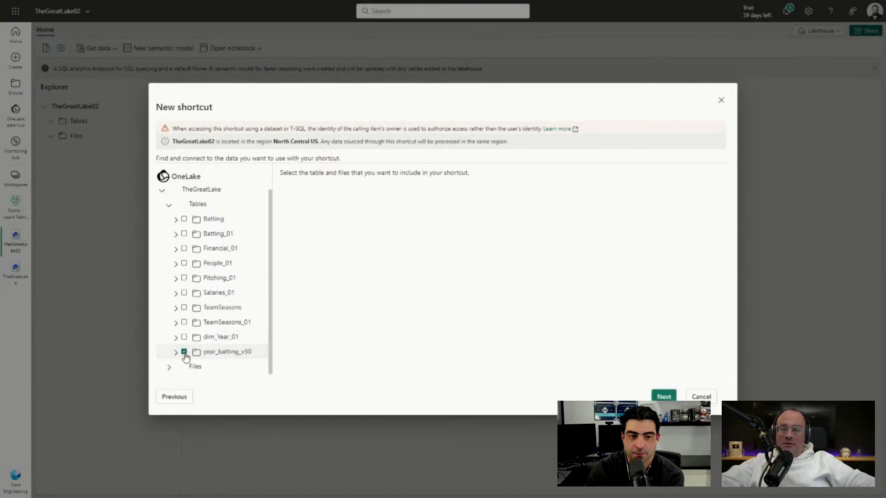
click(184, 308)
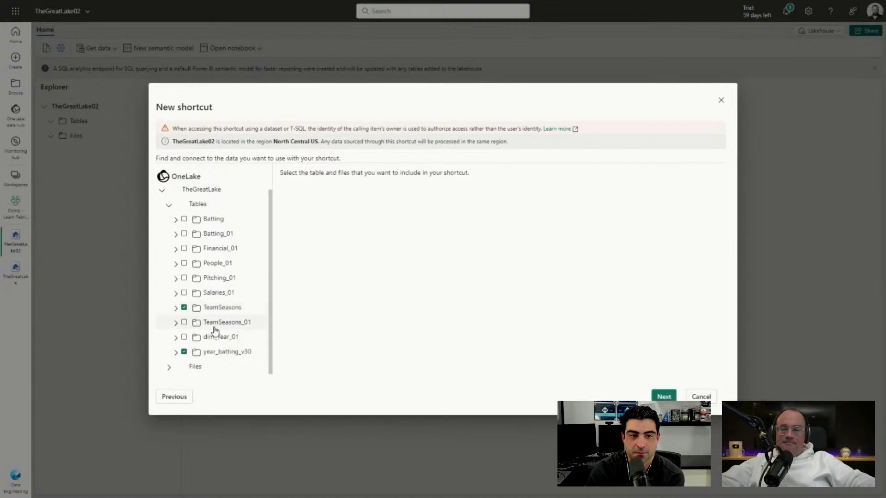
click(184, 249)
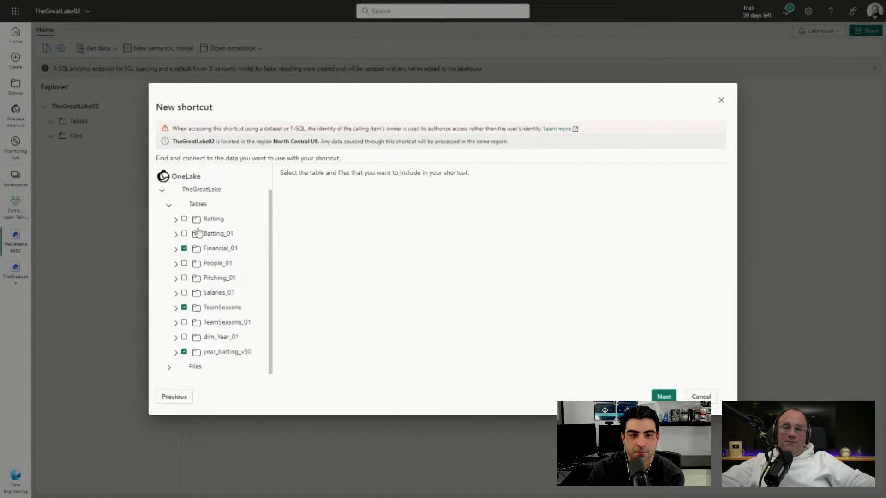
click(184, 234)
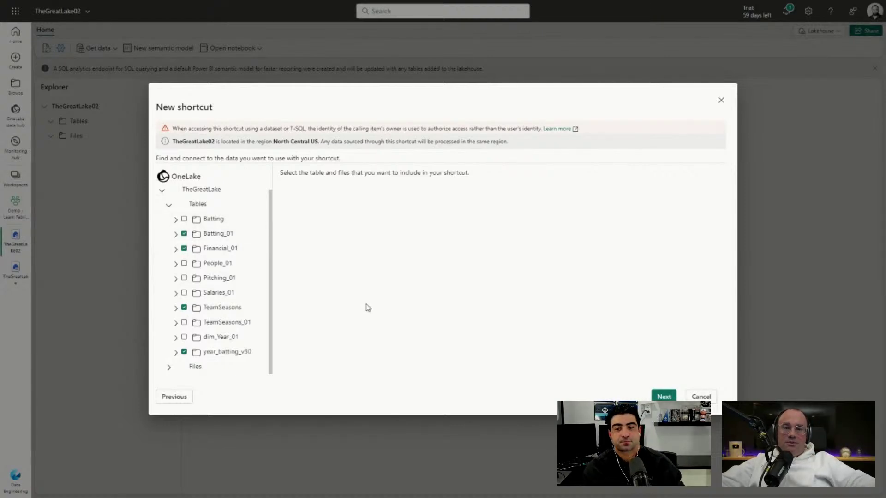
Step: Review the four table shortcuts, create them, and close the dialog once all succeed
click(665, 397)
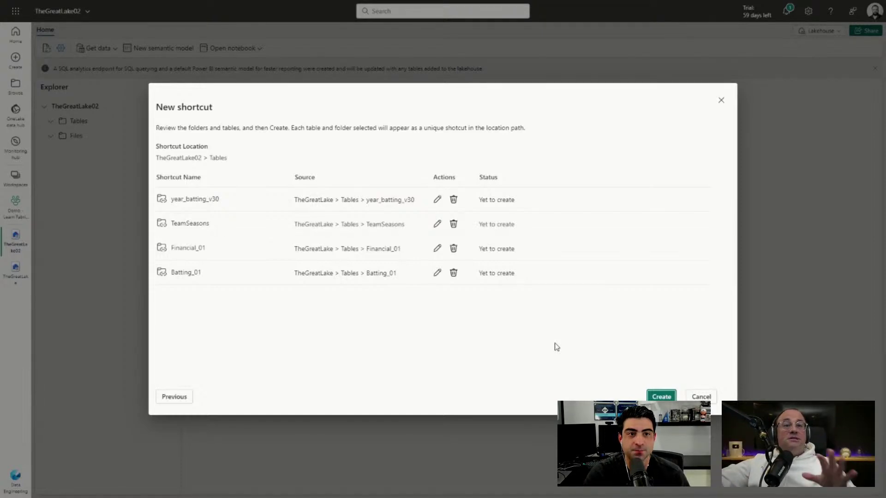
click(662, 397)
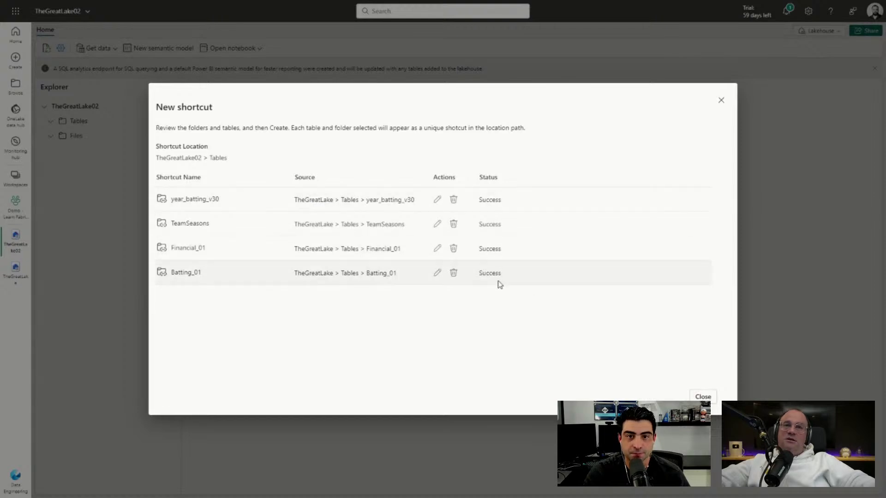
click(701, 397)
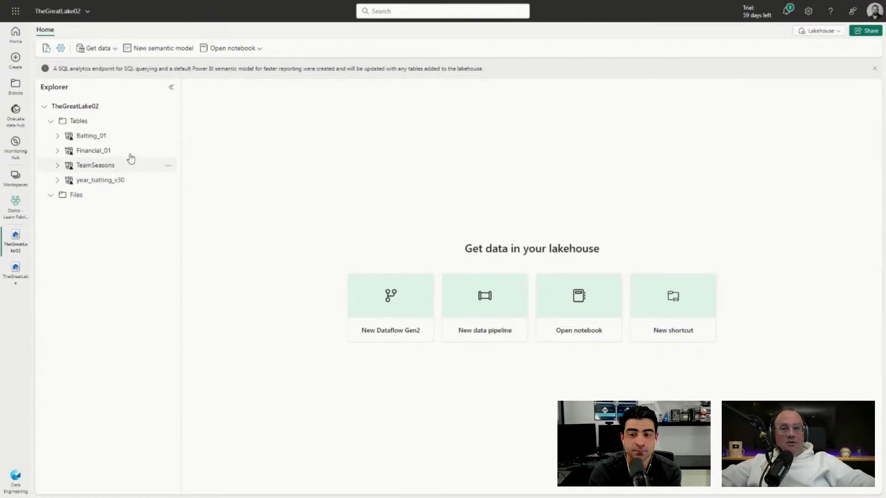
Step: Preview the year_batting_v30 table's 152 rows of yearID, At_Bats and Hits, zoomed in for readability
click(91, 182)
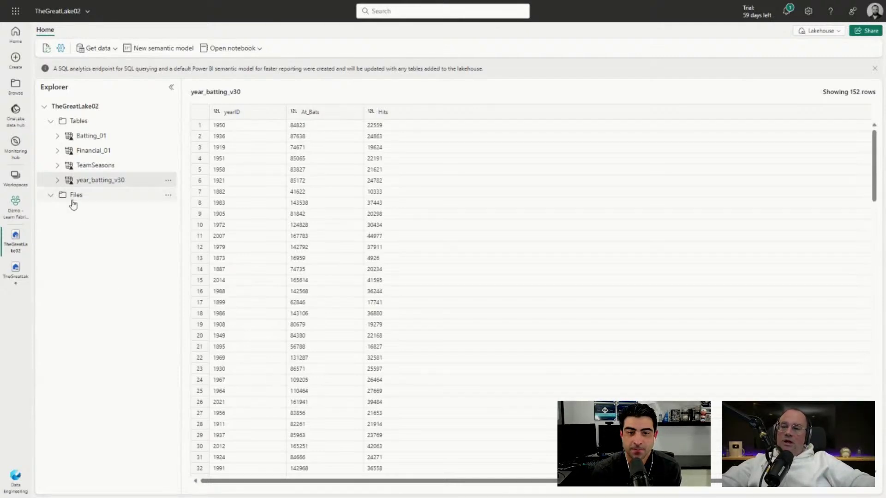
key(ctrl+plus)
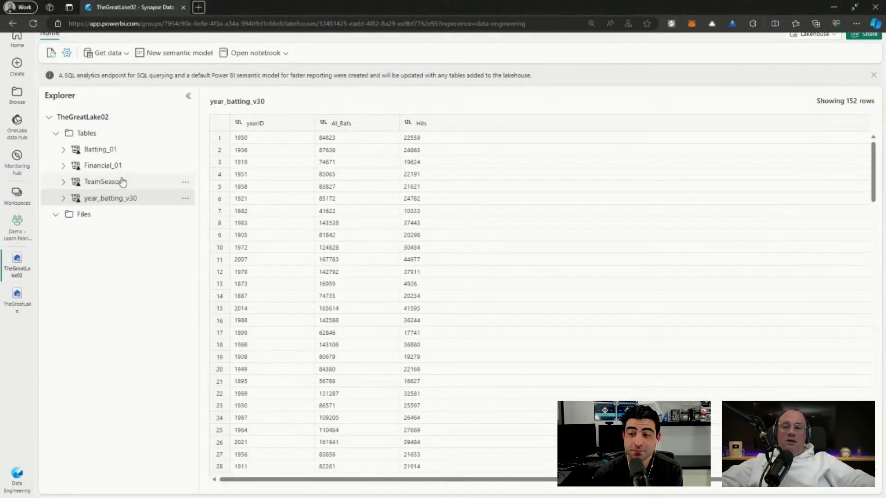
Step: Preview the Batting_01 table's 1000 rows of playerID, yearID, teamID and batting stats
click(108, 155)
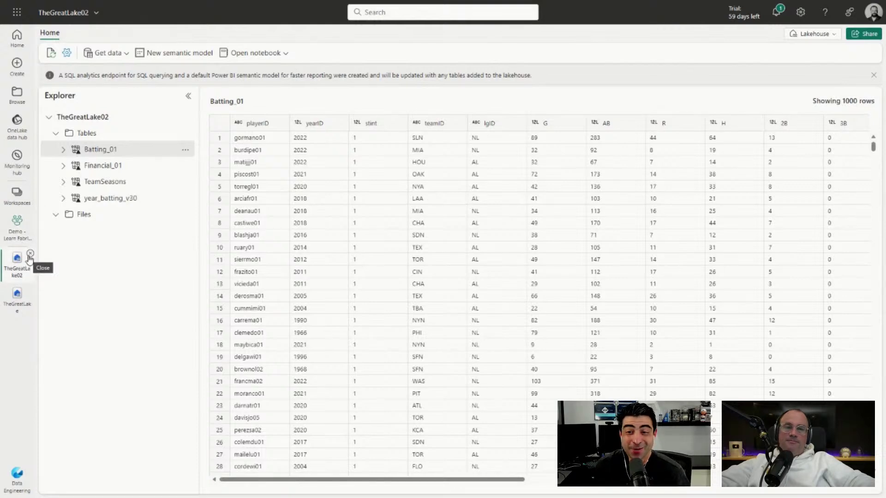
mouse_move(115, 2)
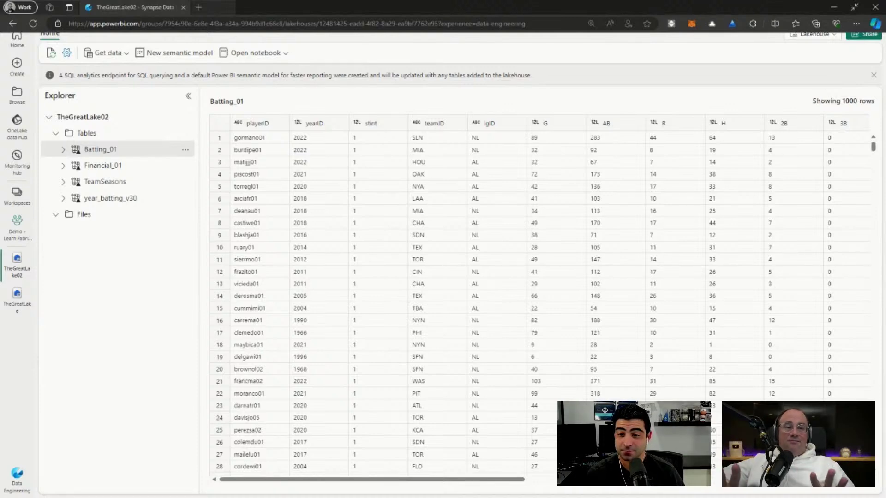
Step: Switch to the Demo - Learn Fabric - 02 workspace to view TheGreatLake02's endpoint and semantic model
click(21, 231)
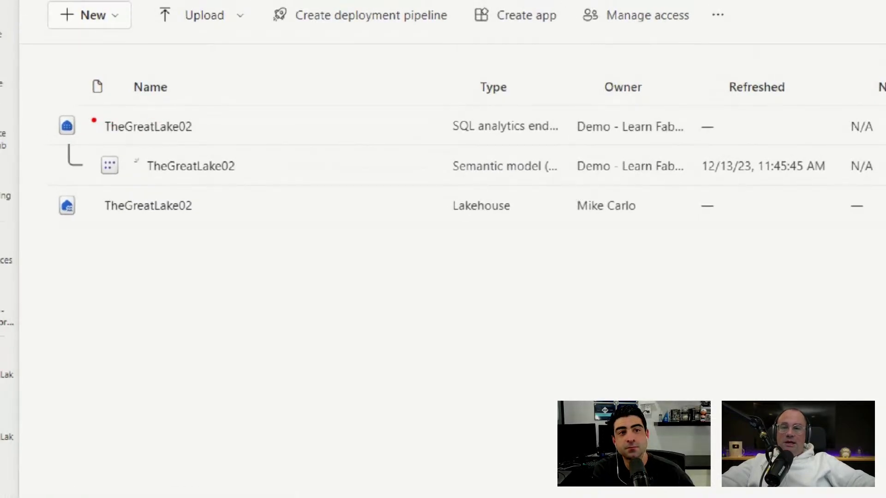
drag(40, 96, 257, 182)
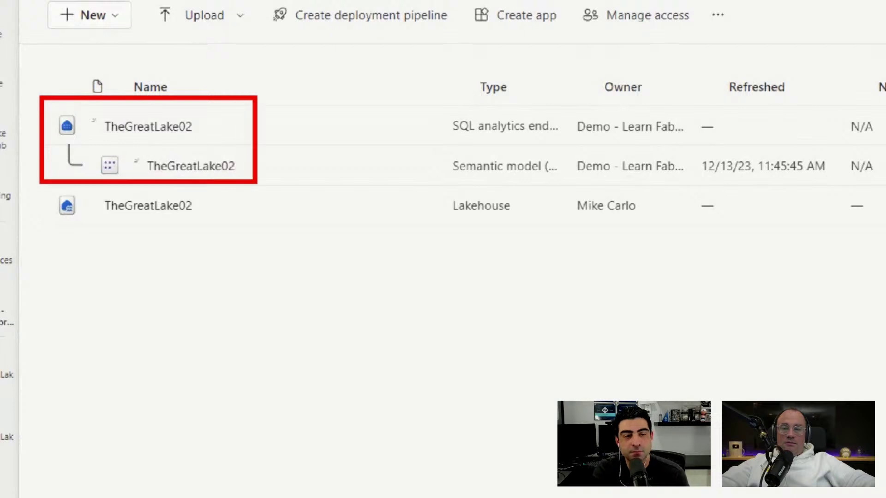
drag(456, 148, 473, 144)
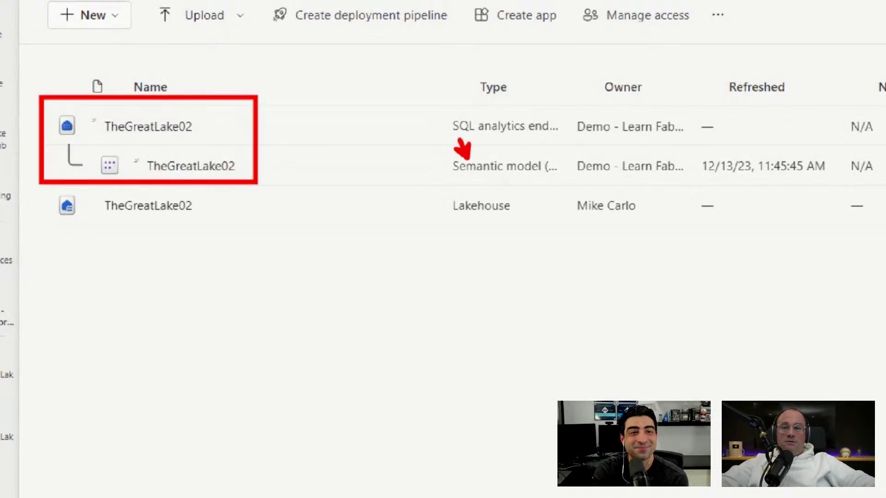
Step: View the TheGreatLake02 semantic model details listing Batting_01, Financial_01, TeamSeasons and year_batting_v30
click(189, 167)
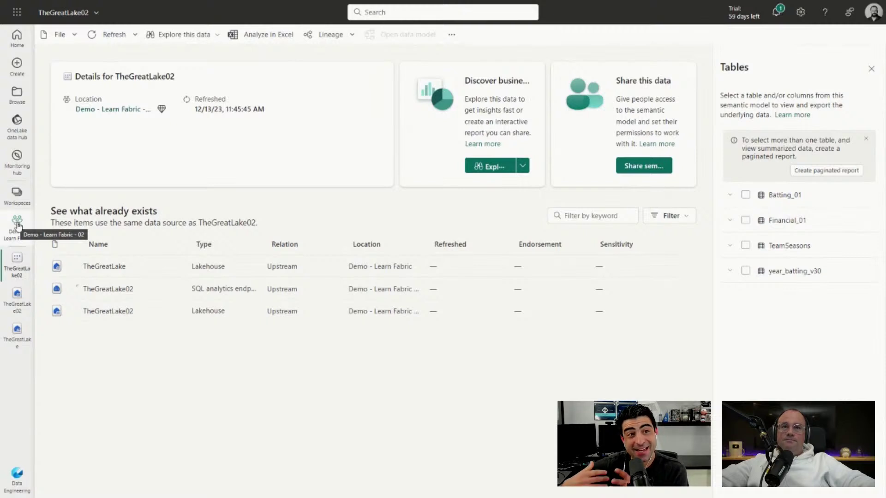
mouse_move(17, 1)
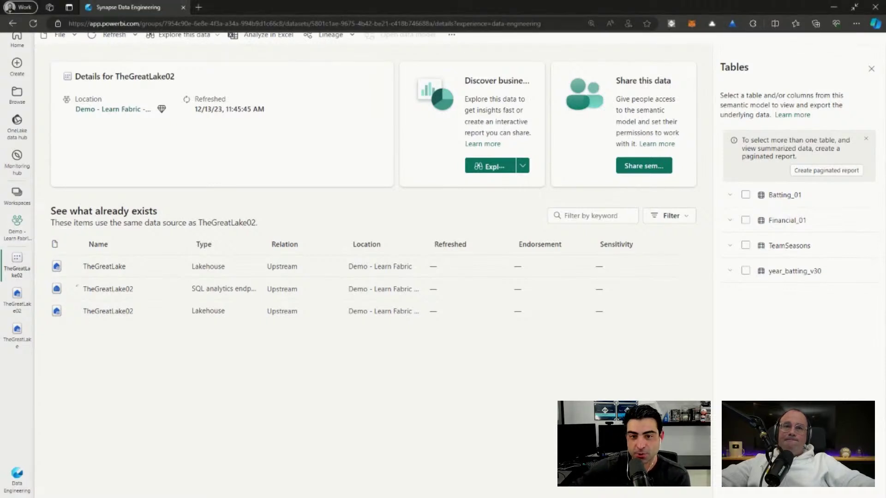